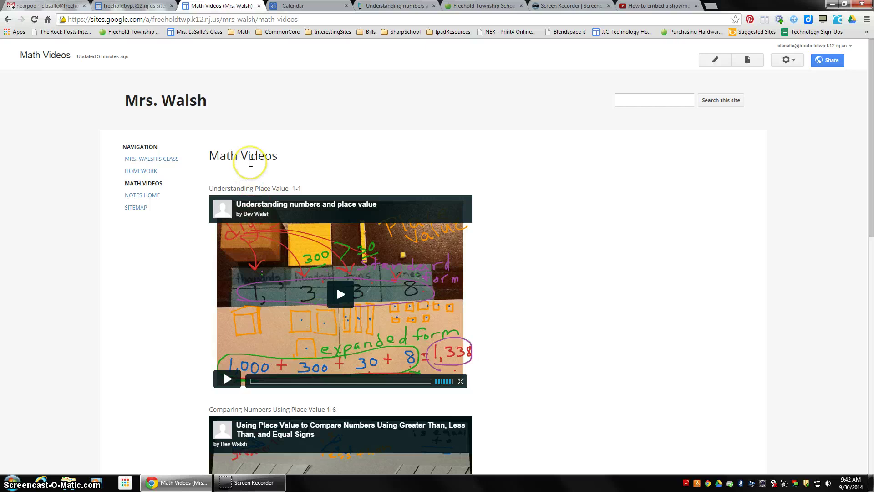
Step: Create a new page named 'Archived Math Videos' placed under the Math Videos page
left_click(747, 60)
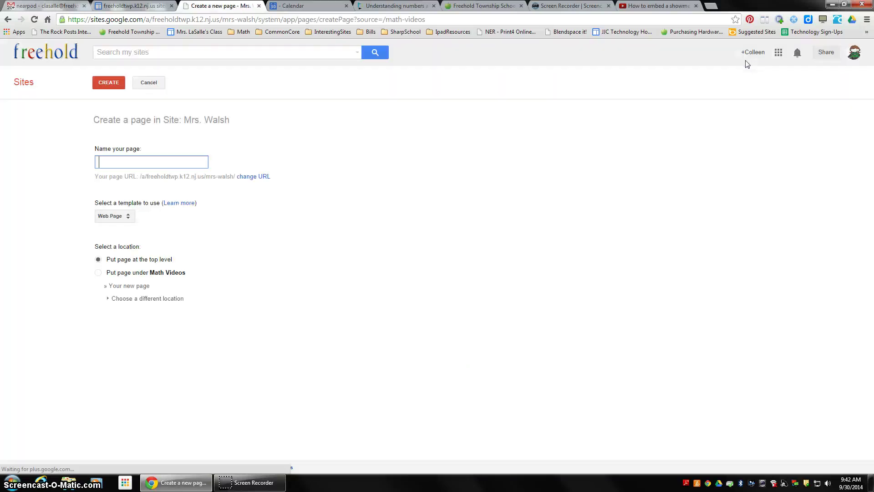
left_click(182, 165)
type("Archived Math Videos")
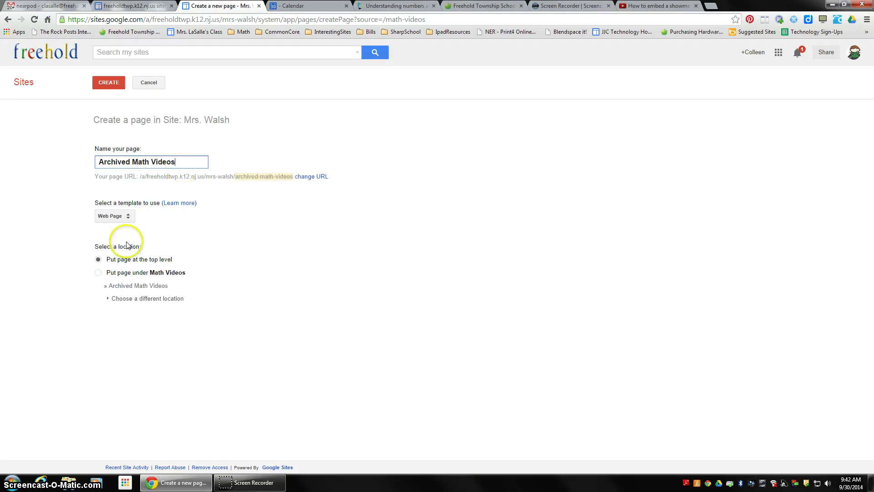
left_click(119, 273)
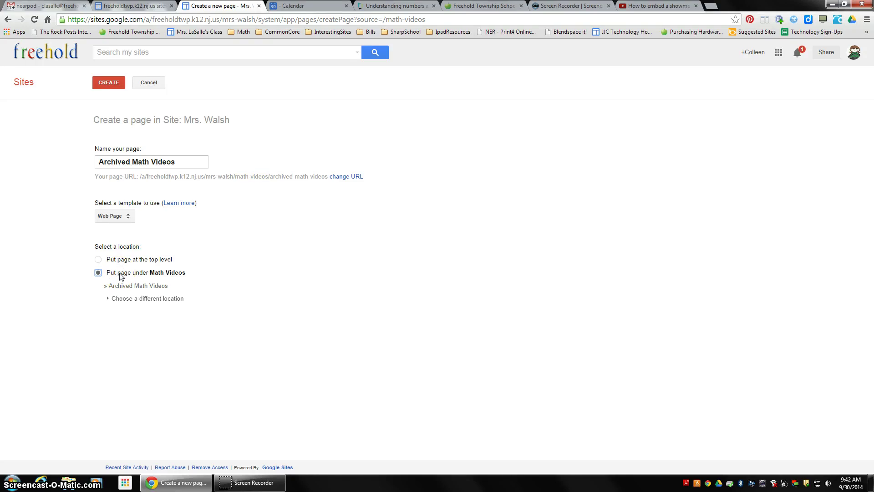
left_click(109, 82)
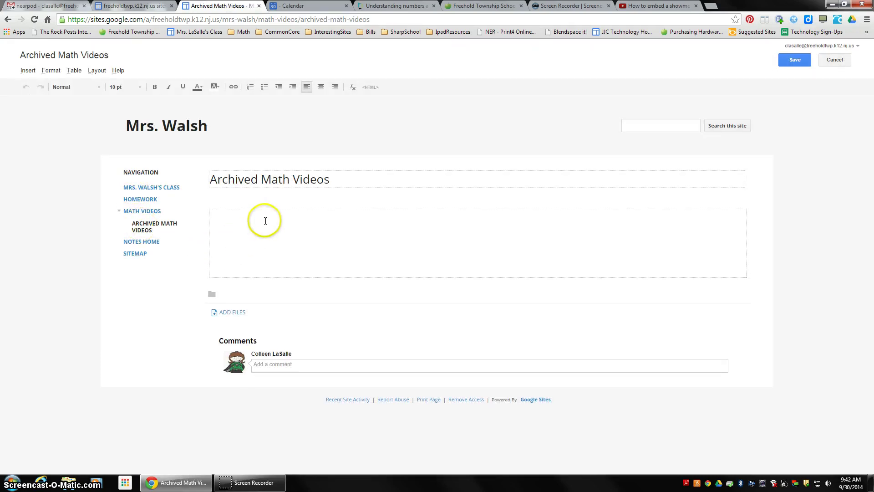
Step: Enter 'Topic 1-1' in the empty page body and save the page
left_click(266, 221)
type("Topic 1-1")
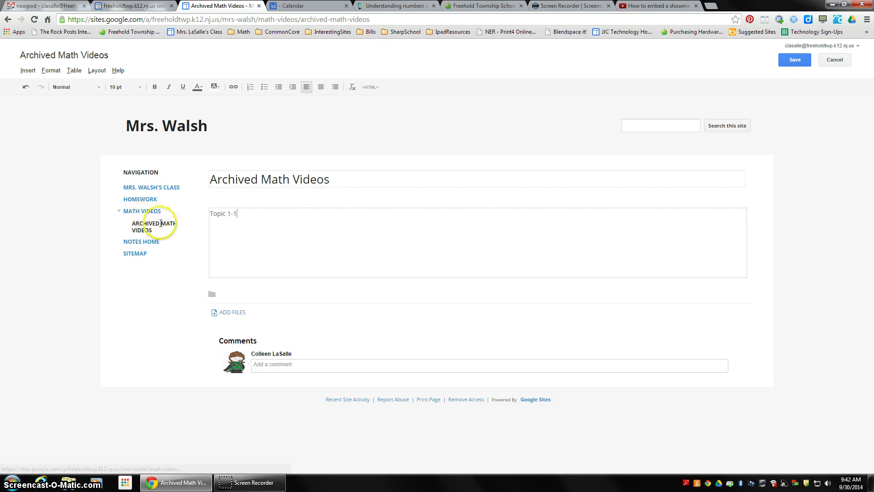
left_click(800, 60)
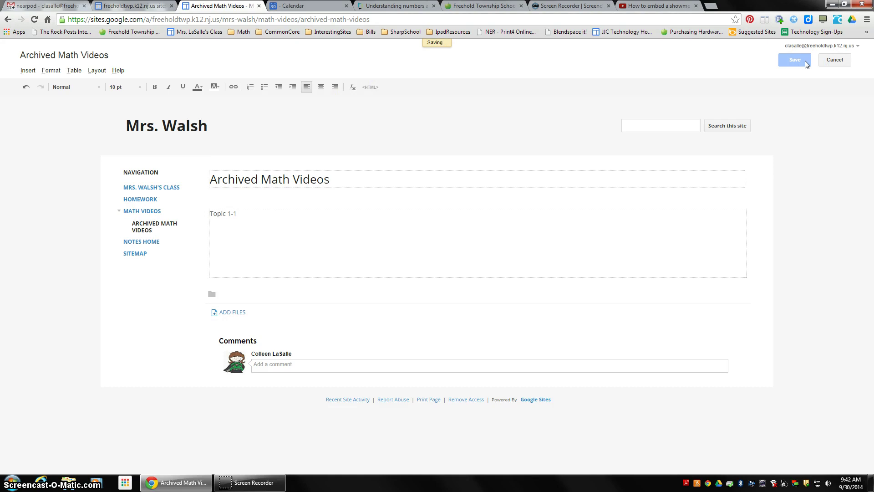
Step: Copy the 'Understanding Place Value 1-1' heading from Math Videos and paste it over 'Topic 1-1'
left_click(142, 185)
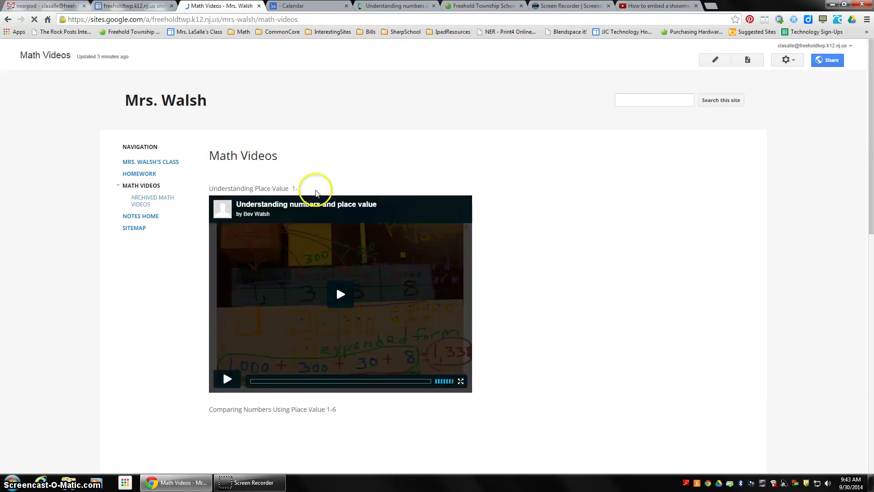
left_click_drag(301, 189, 228, 190)
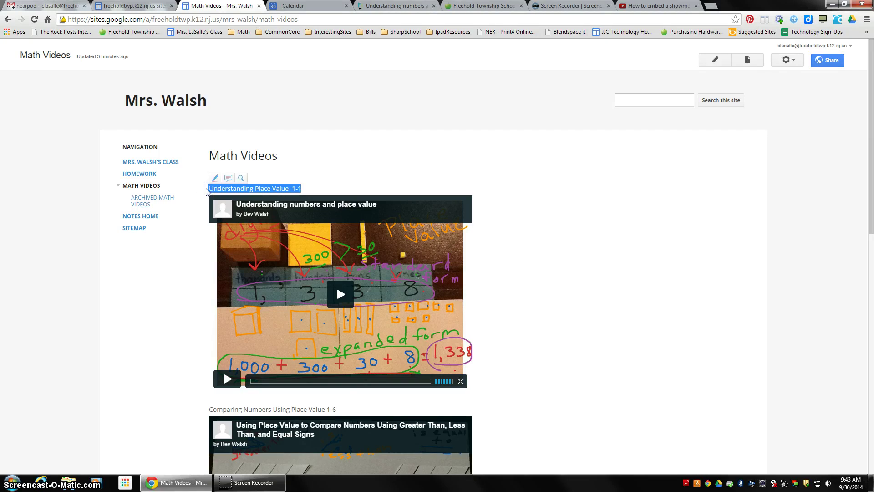
left_click(167, 205)
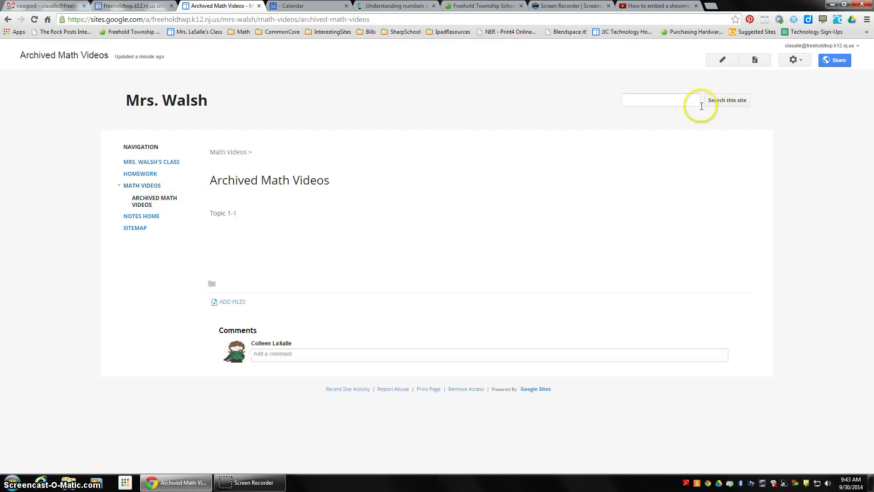
left_click(722, 61)
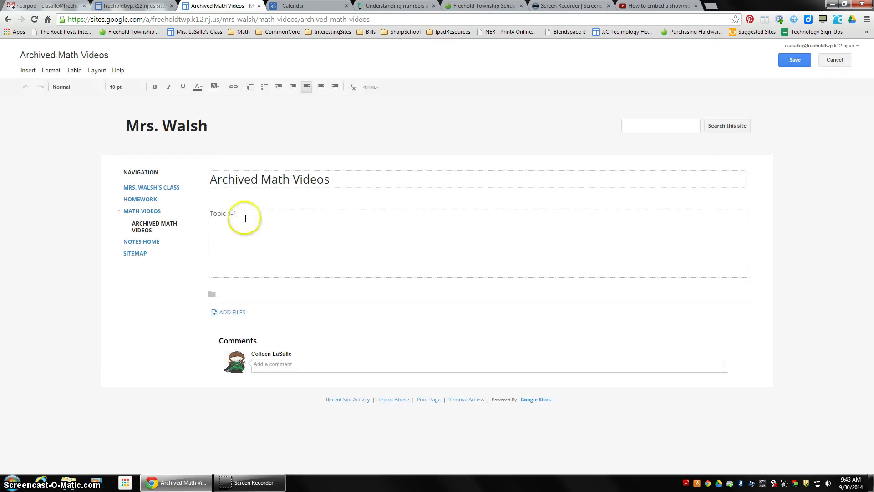
left_click_drag(239, 214, 192, 214)
type("Understanding Place Value  1-1")
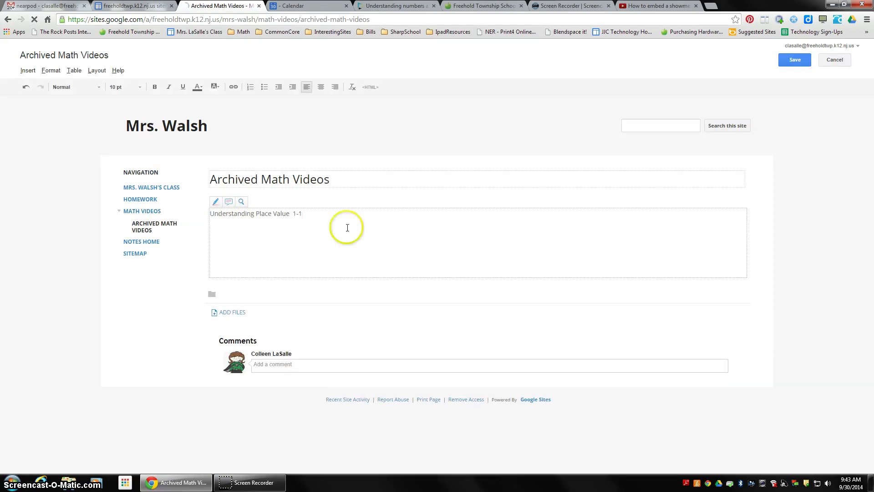
left_click_drag(303, 214, 197, 209)
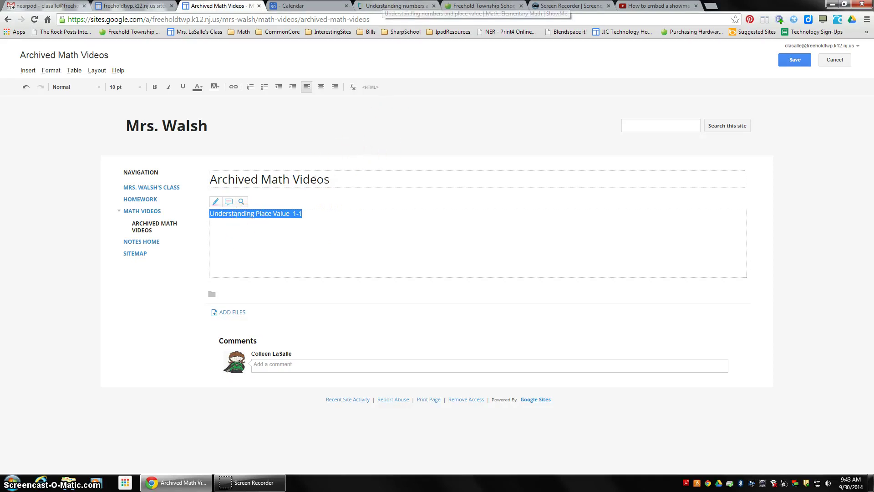
Step: Find and open the 'Understanding numbers and place value' video in the ShowMe gallery
left_click(396, 6)
scroll(440, 104, "up", 3)
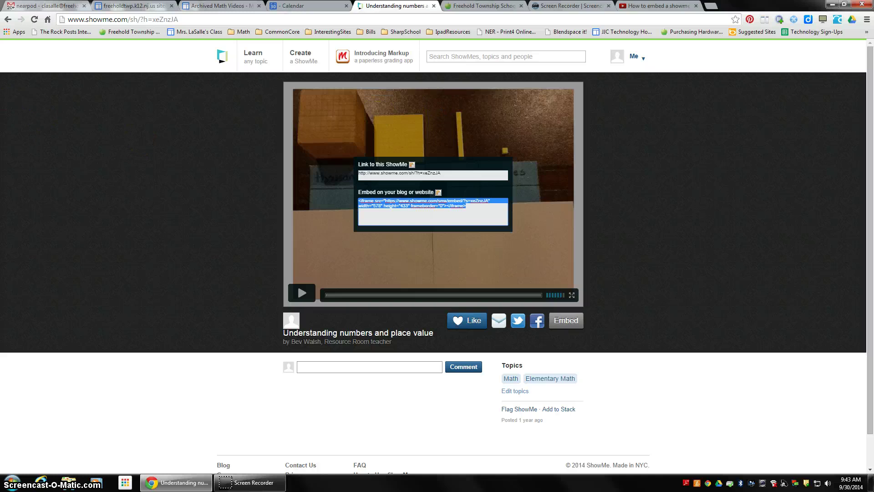
left_click(8, 19)
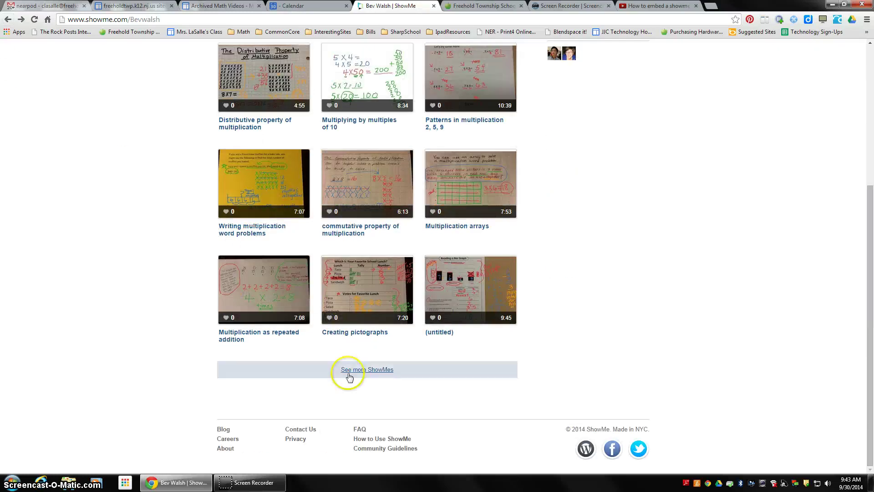
left_click(367, 368)
scroll(369, 382, "down", 10)
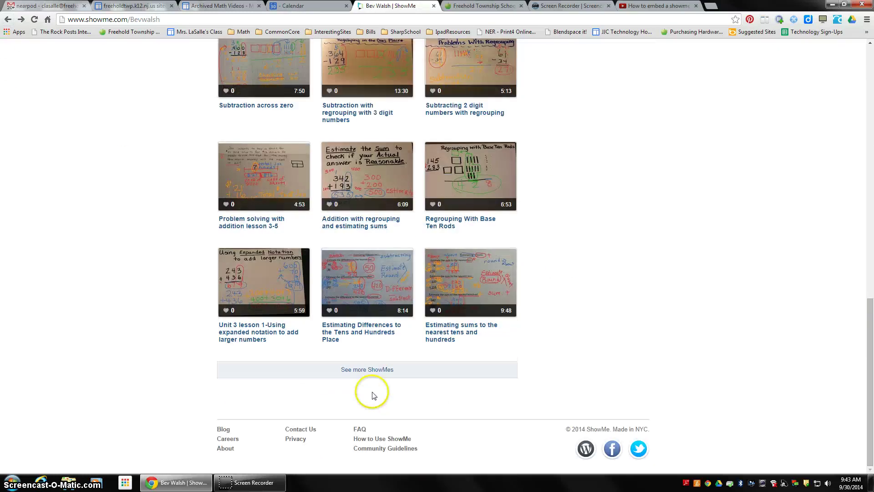
left_click(369, 369)
scroll(377, 374, "down", 5)
scroll(377, 373, "down", 3)
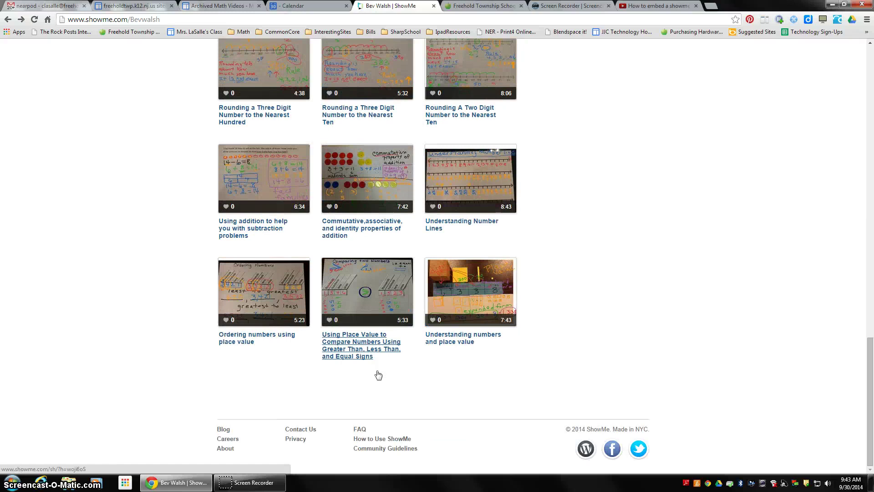
left_click(478, 335)
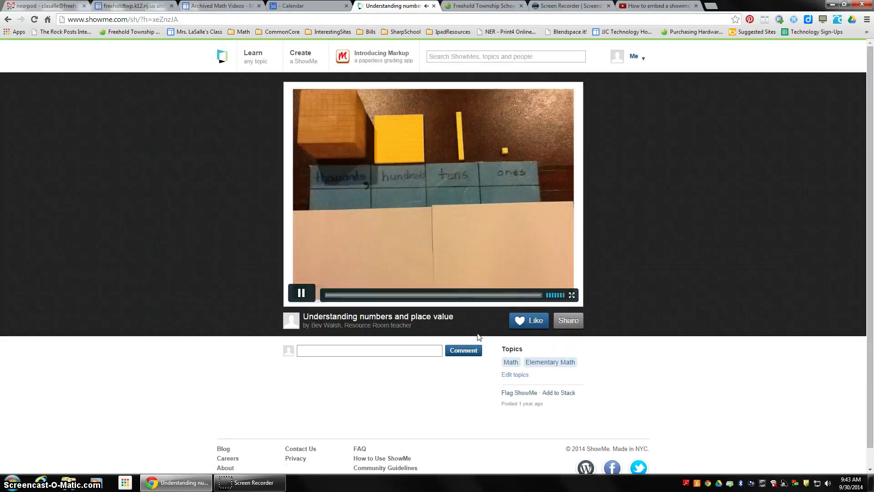
Step: Pause the video, show its Share > Embed details, and select its link address
left_click(301, 292)
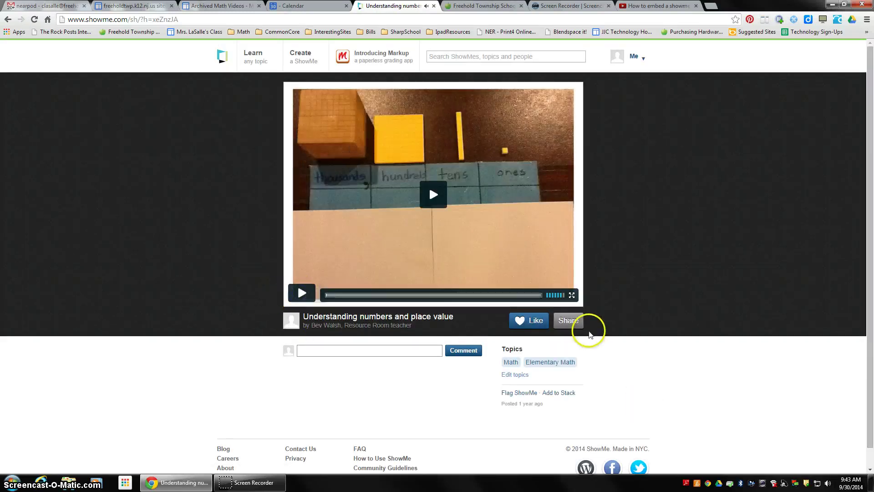
left_click(570, 321)
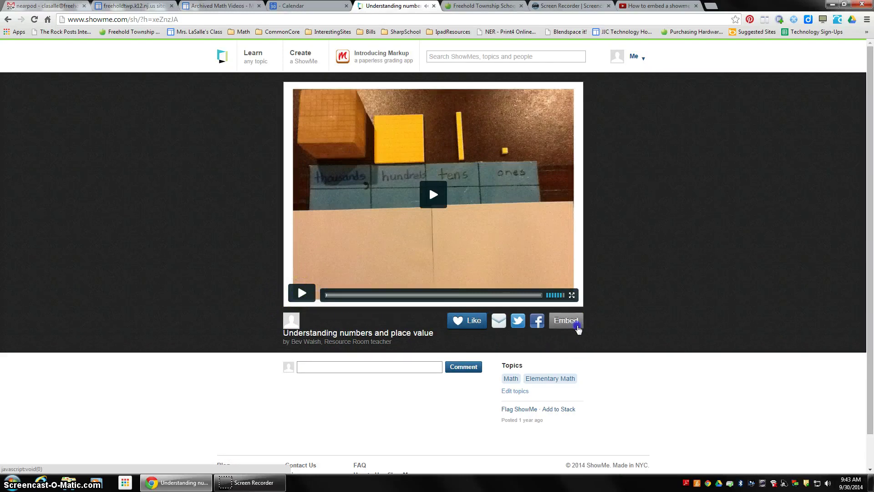
left_click(567, 320)
left_click(450, 174)
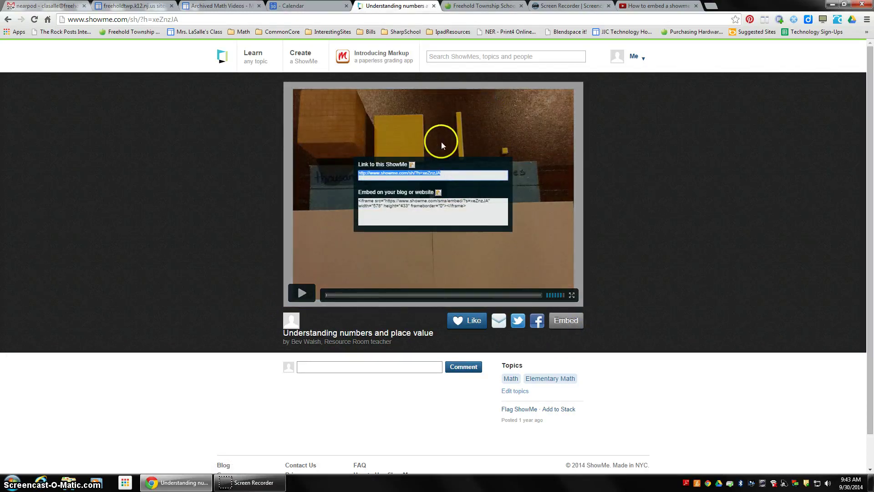
Step: Begin a web-address link on the heading in the Sites editor, then cancel the dialog
left_click(222, 7)
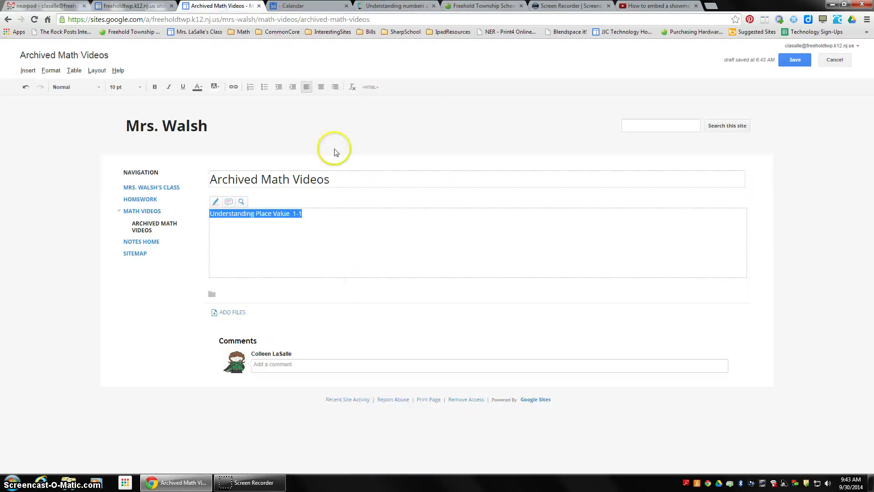
left_click(234, 88)
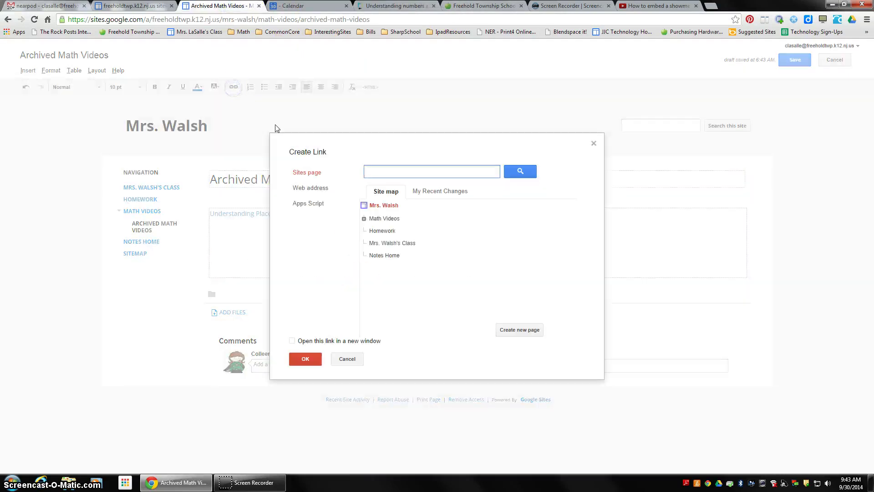
left_click(313, 187)
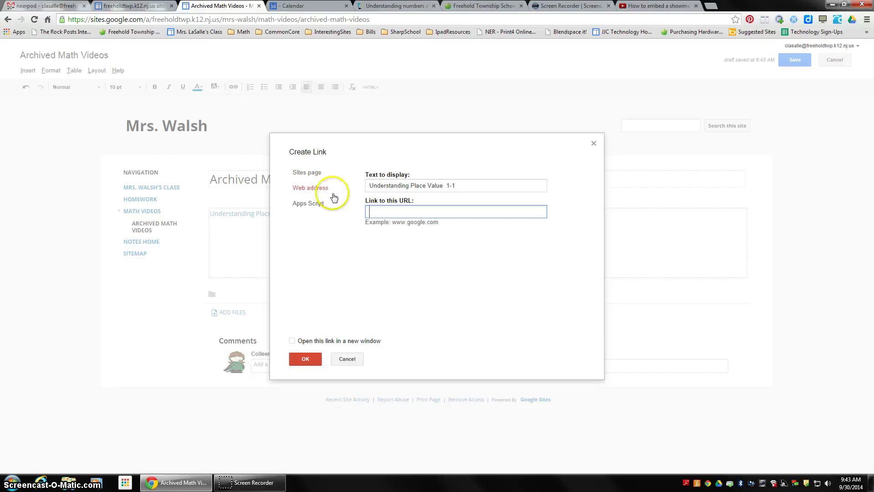
left_click(592, 143)
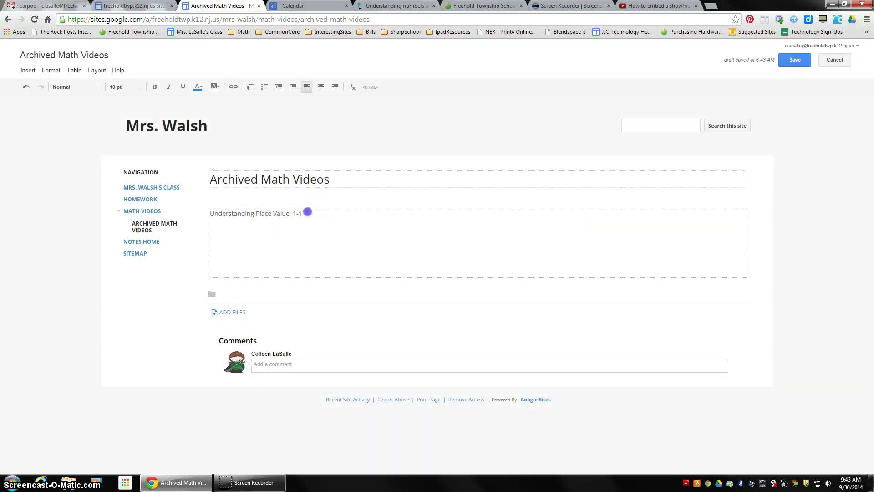
Step: Link the 'Understanding Place Value 1-1' text to the pasted ShowMe video URL
left_click_drag(306, 213, 192, 219)
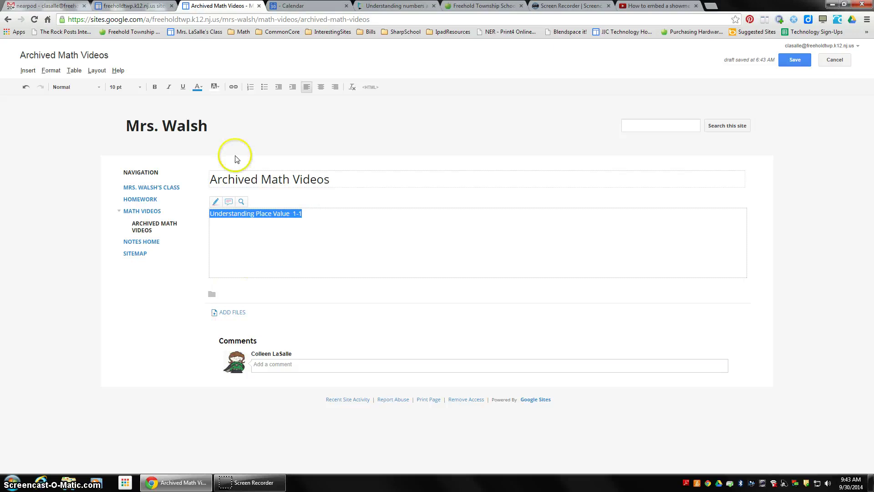
left_click(234, 87)
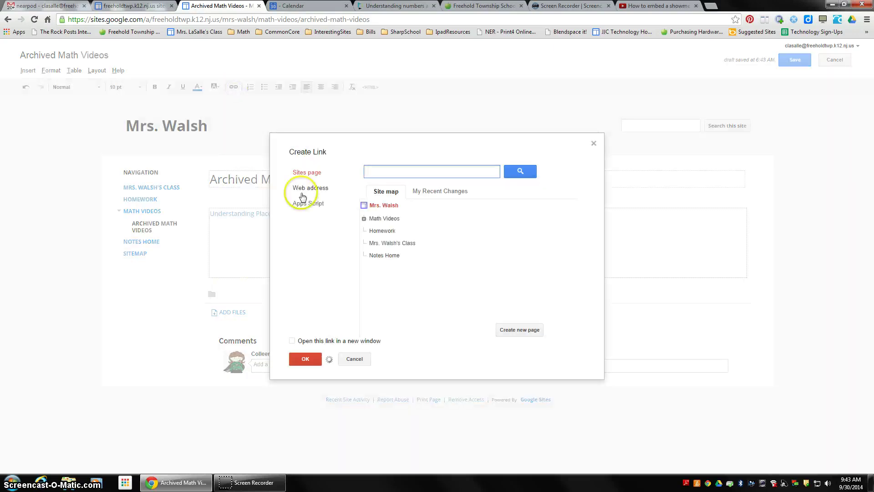
left_click(305, 189)
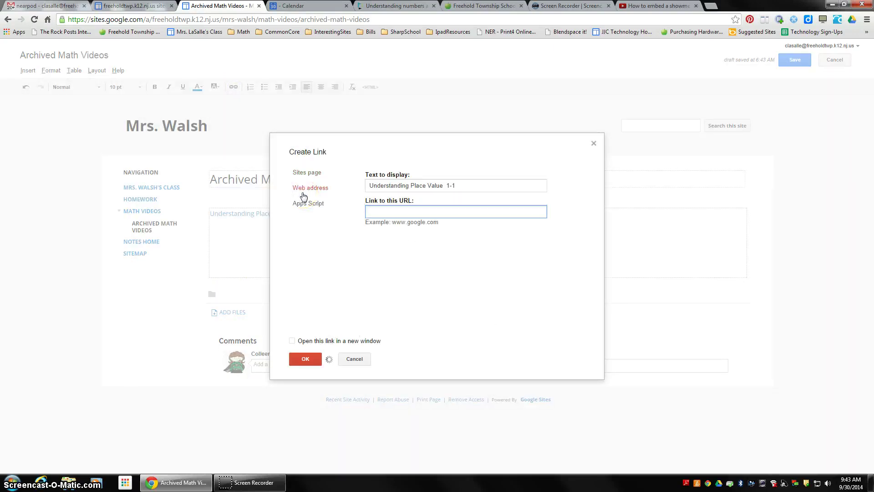
left_click(303, 192)
type("http://www.showme.com/sh/?h=xeZnzJA")
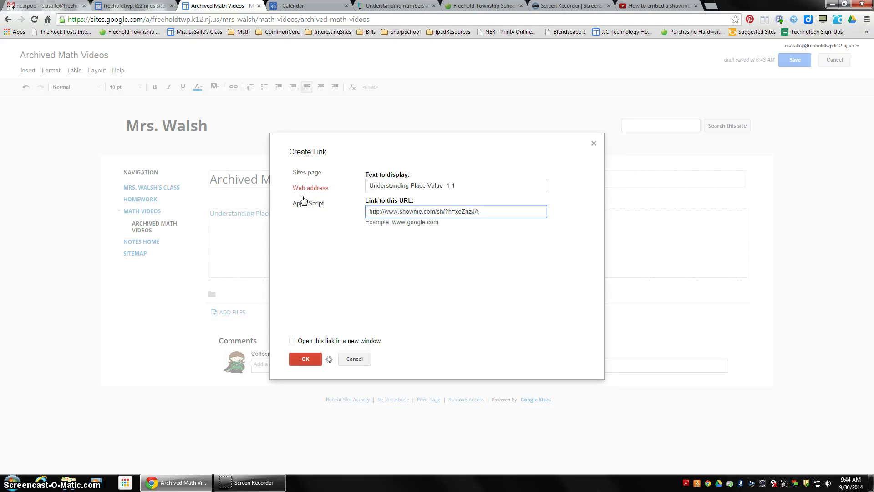
left_click(317, 346)
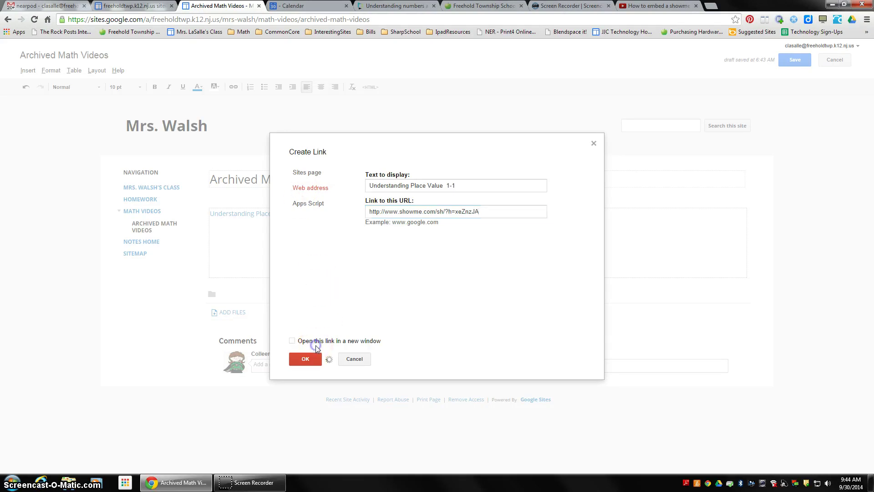
left_click(305, 358)
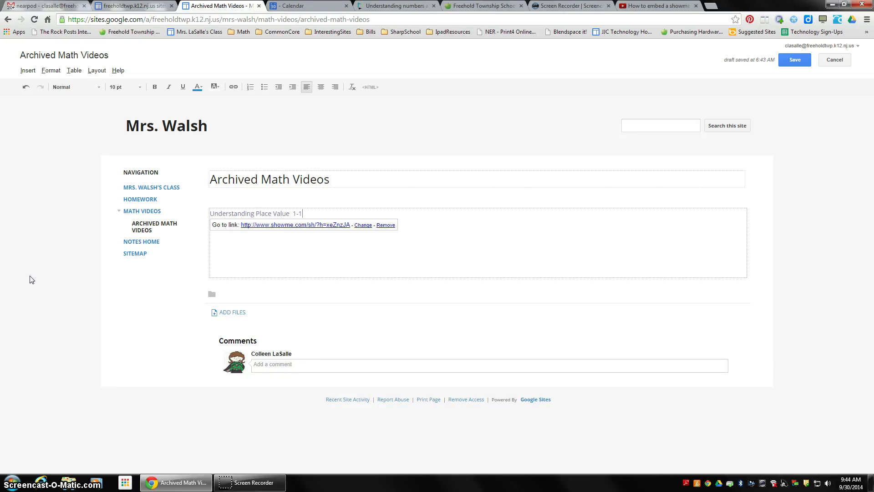
left_click(28, 263)
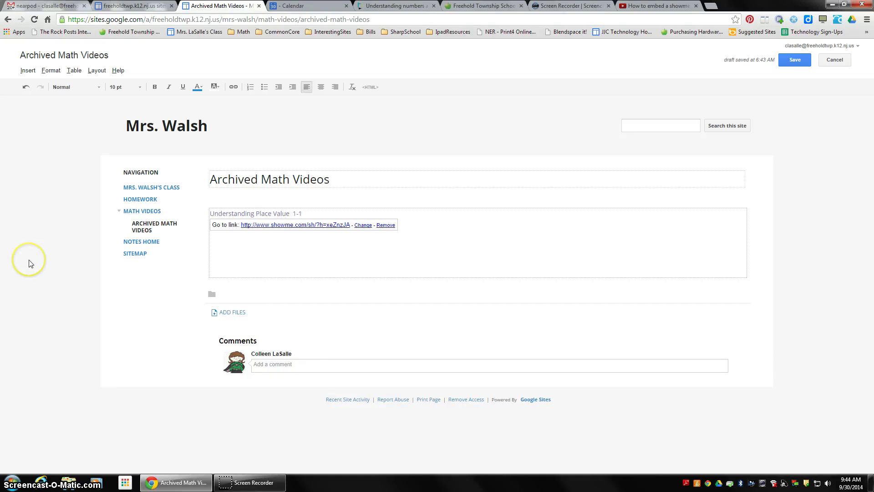
Step: Save the Archived Math Videos page and return to its browser tab
left_click(794, 60)
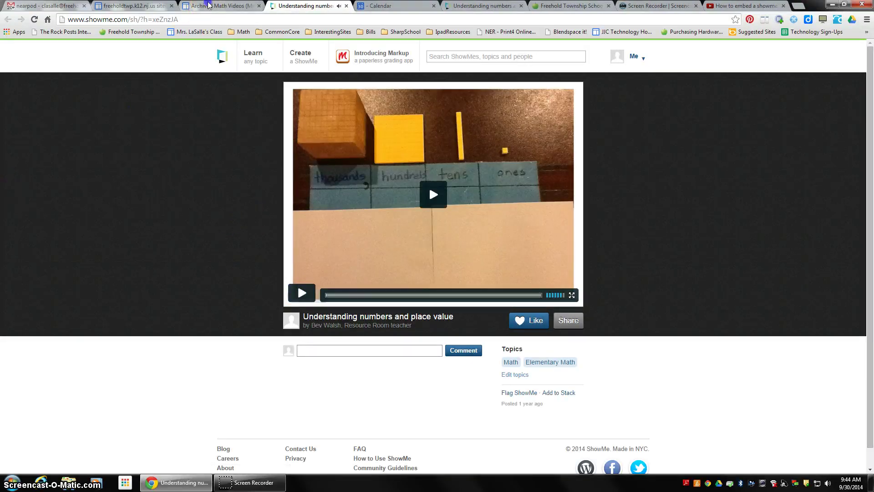
left_click(218, 6)
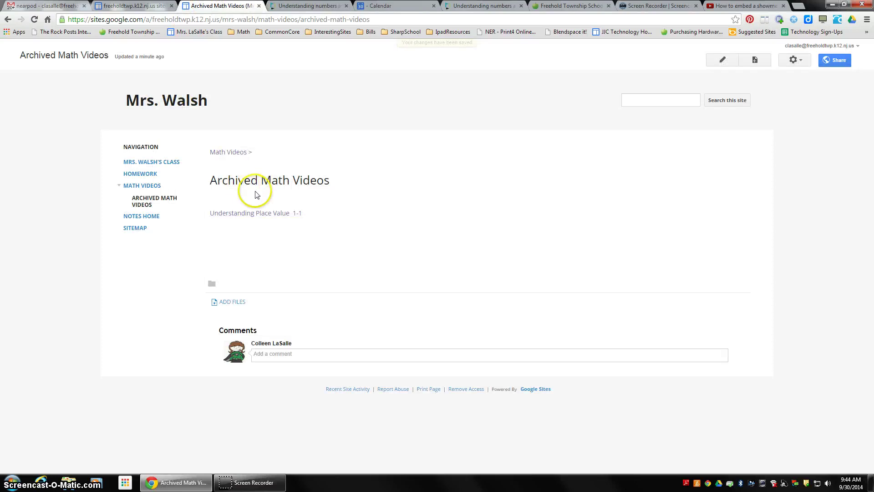
Step: Select the 'Comparing Numbers Using Place Value 1-6' caption on Math Videos, then reopen Archived Math Videos
left_click(142, 186)
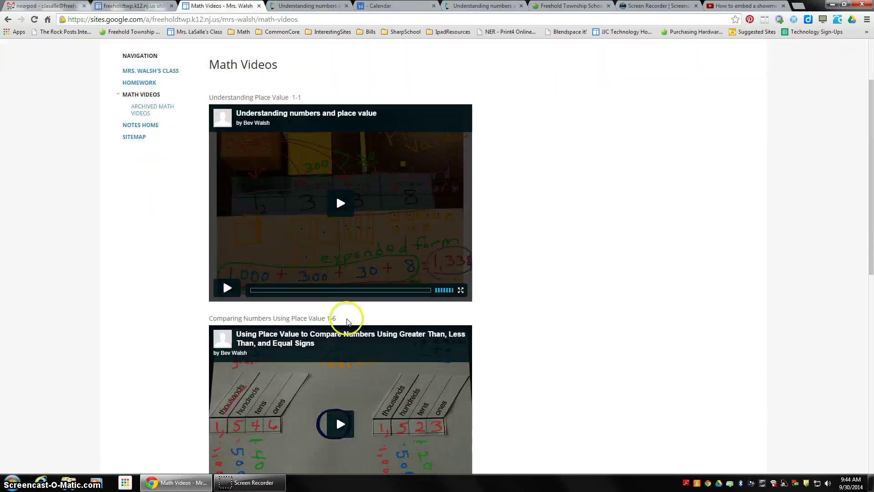
left_click_drag(336, 318, 208, 316)
key("ctrl+c")
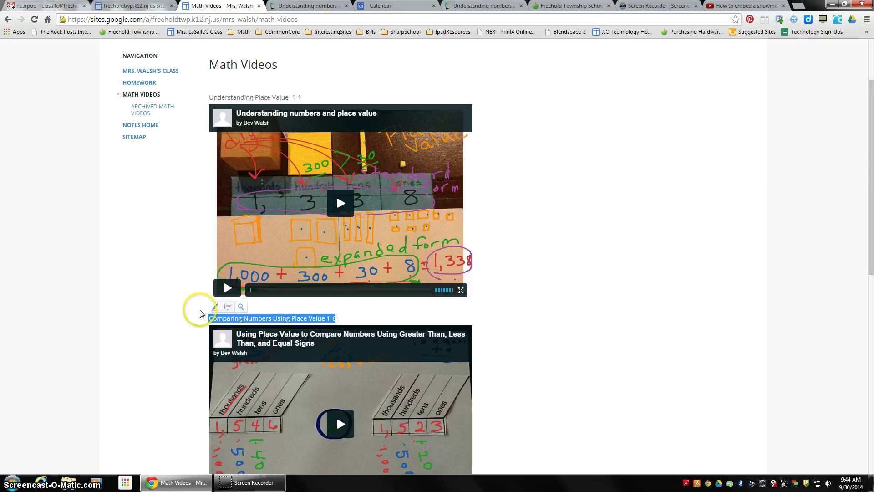
left_click(154, 109)
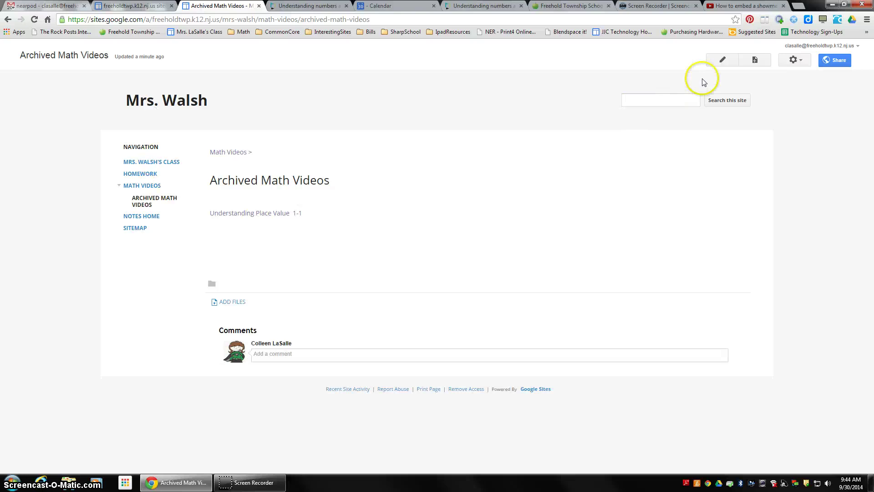
Step: Paste 'Comparing Numbers Using Place Value 1-6' as a new line below the first heading
left_click(723, 61)
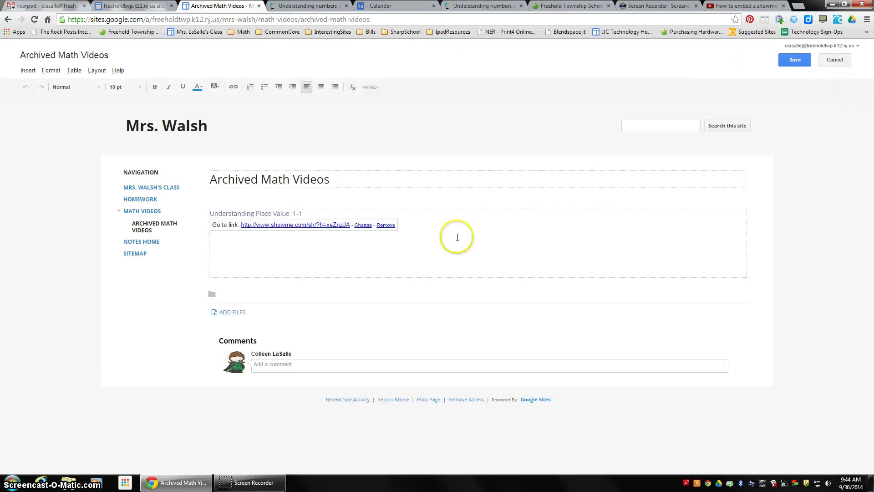
left_click(381, 209)
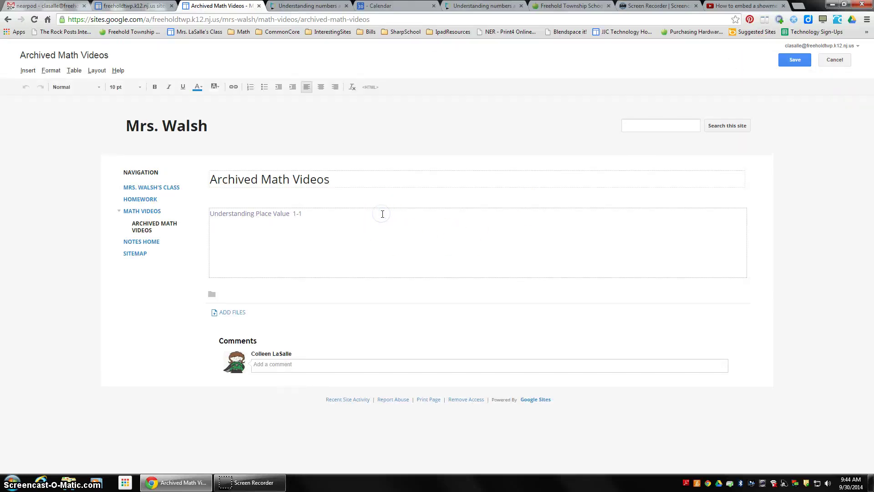
key("ctrl+v")
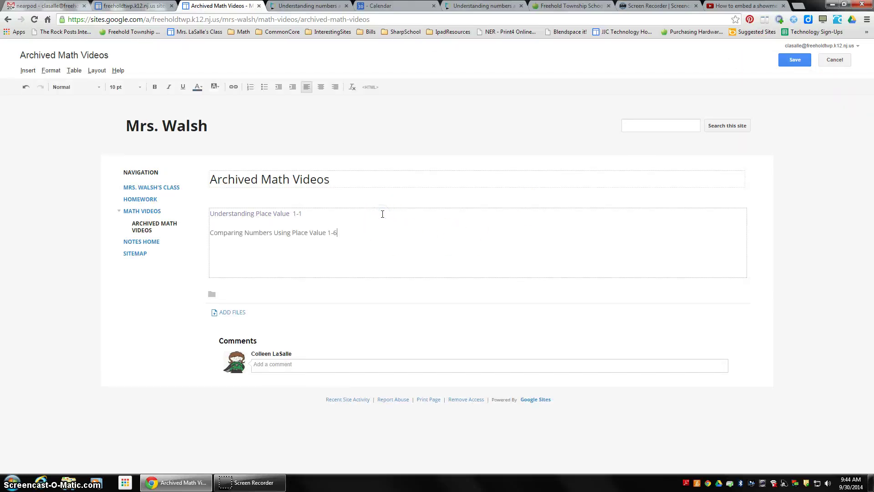
left_click(347, 234)
left_click(347, 232)
left_click(476, 6)
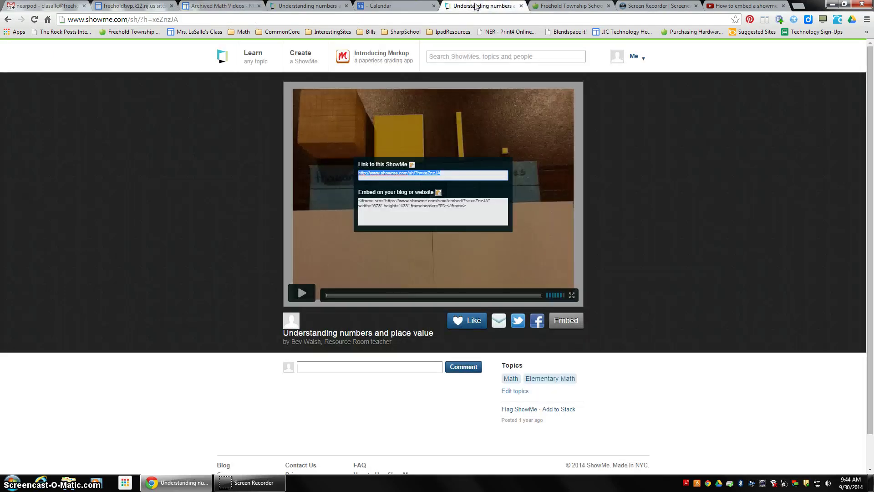
Step: Open the 'Using Place Value to Compare Numbers' video from the author's ShowMe list
left_click(10, 19)
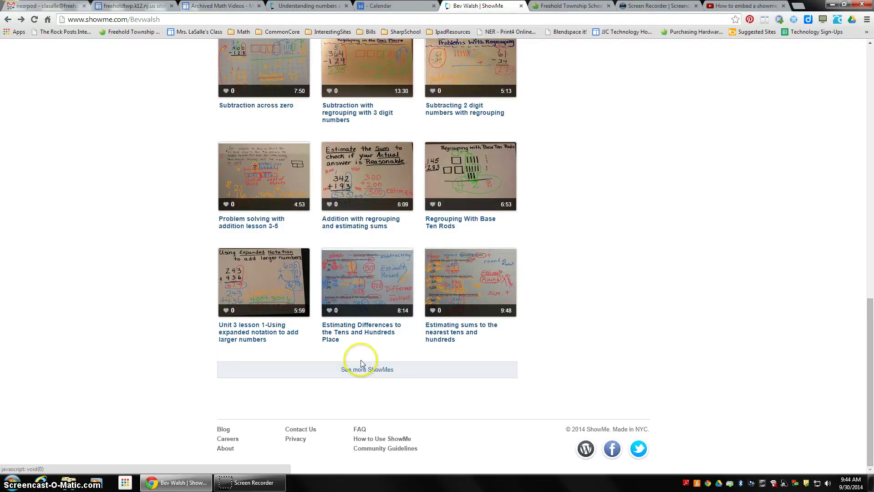
left_click(362, 369)
scroll(362, 370, "down", 5)
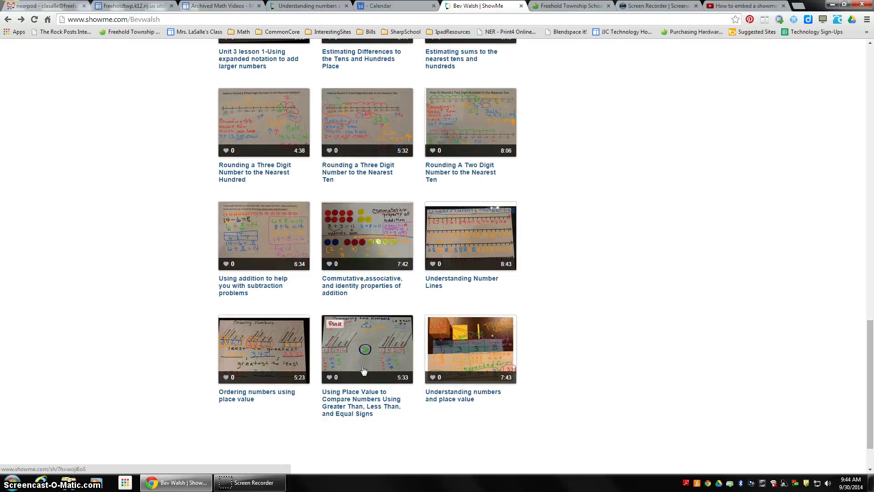
scroll(362, 369, "down", 3)
left_click(375, 345)
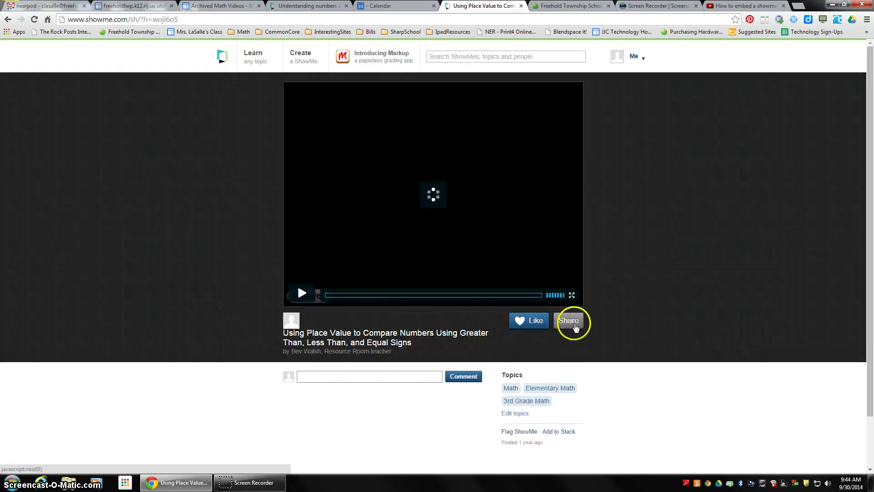
Step: Copy the video's share link from its embed details and return to the Sites editor
left_click(574, 324)
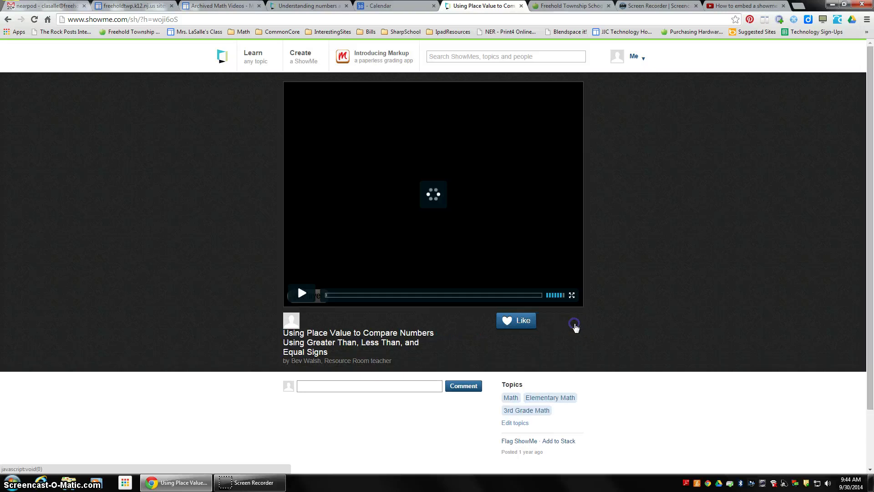
left_click(566, 320)
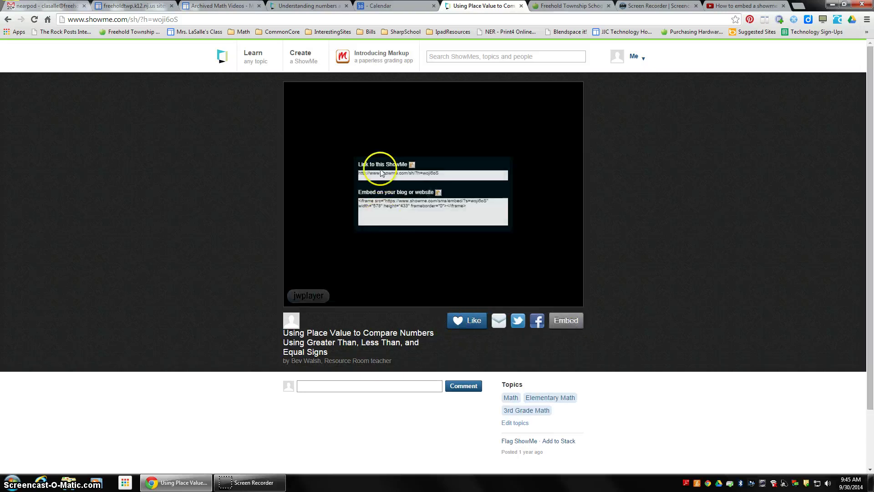
left_click(427, 194)
left_click(301, 294)
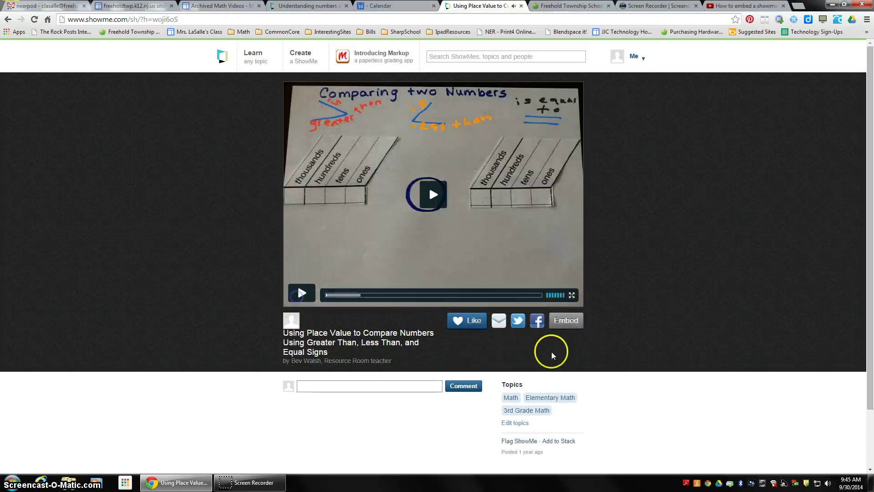
left_click(566, 320)
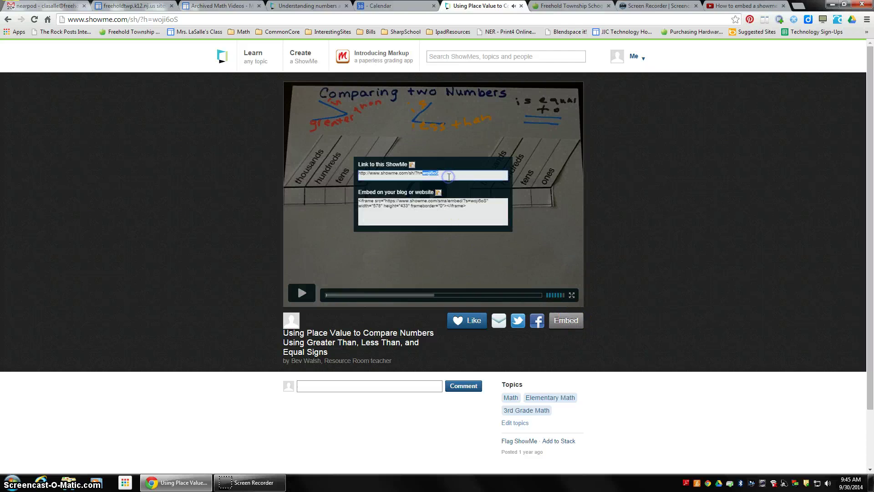
left_click(449, 173)
key("ctrl+c")
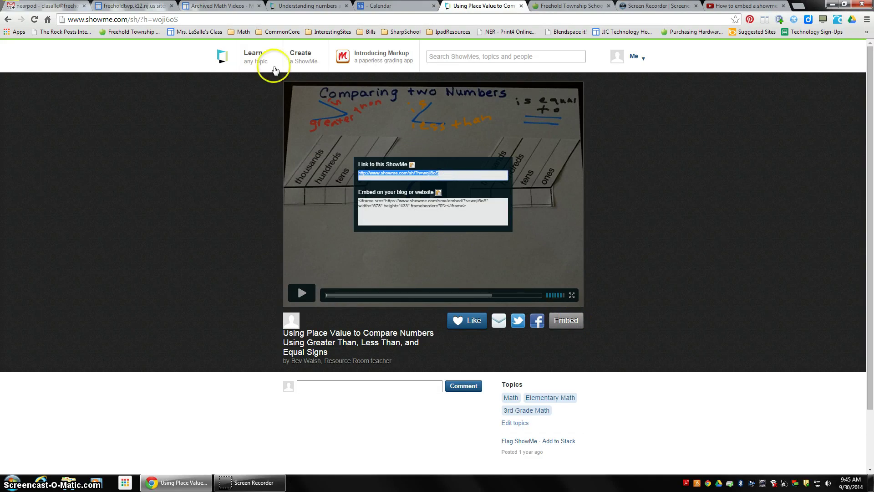
left_click(219, 6)
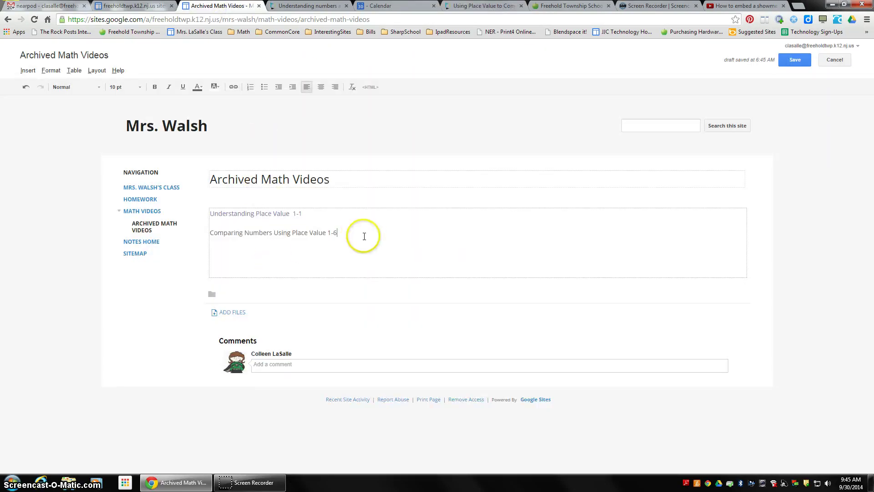
Step: Link 'Comparing Numbers Using Place Value 1-6' to the pasted ShowMe URL in a new window, then save
left_click_drag(359, 232, 213, 234)
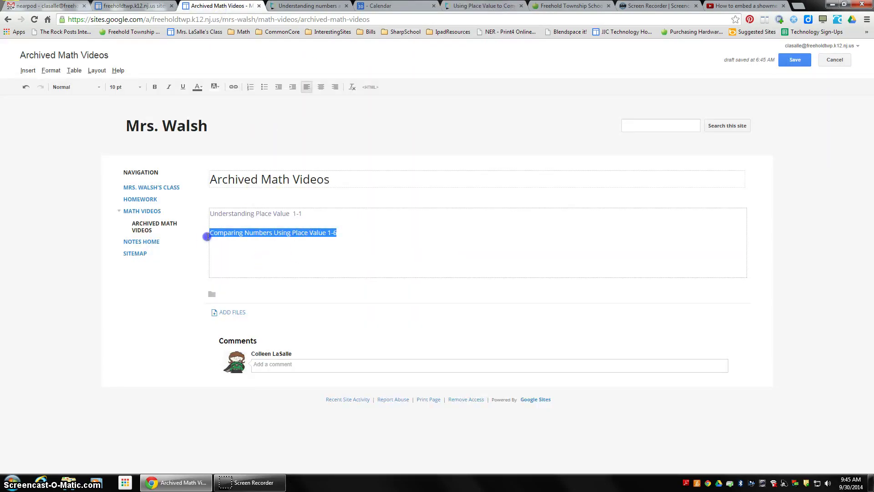
left_click(235, 88)
left_click(301, 188)
key("ctrl+v")
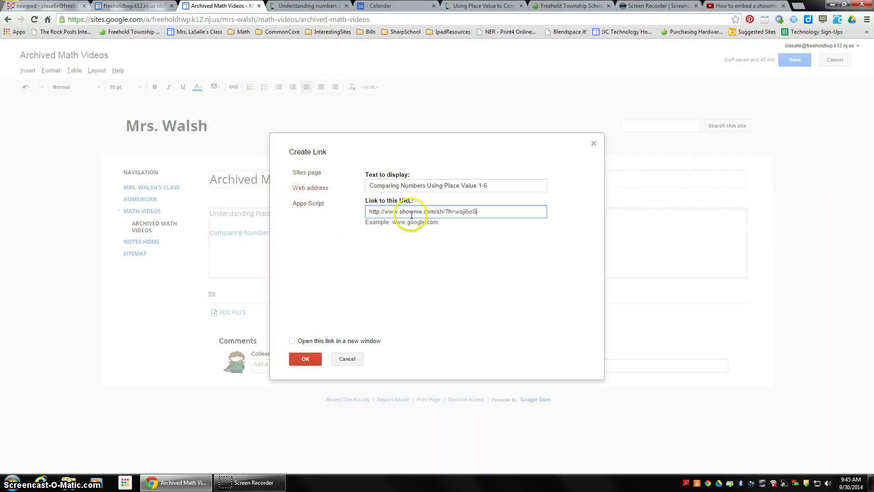
left_click(320, 341)
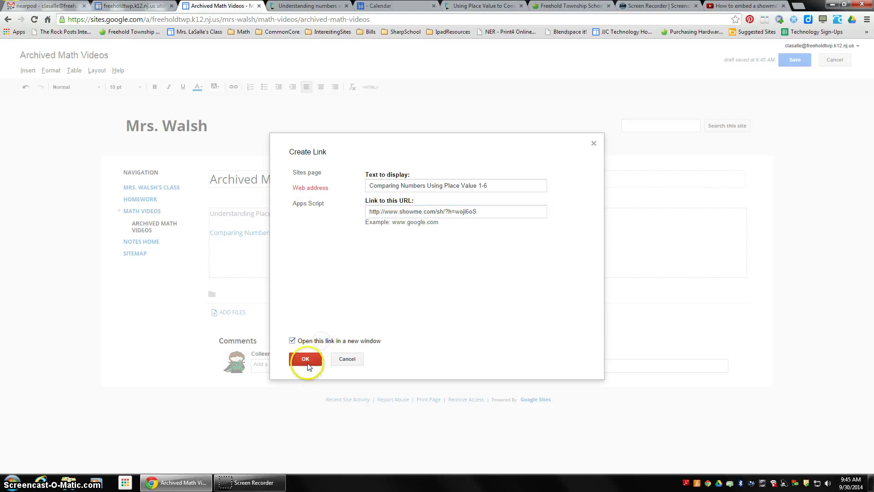
left_click(306, 358)
left_click(795, 59)
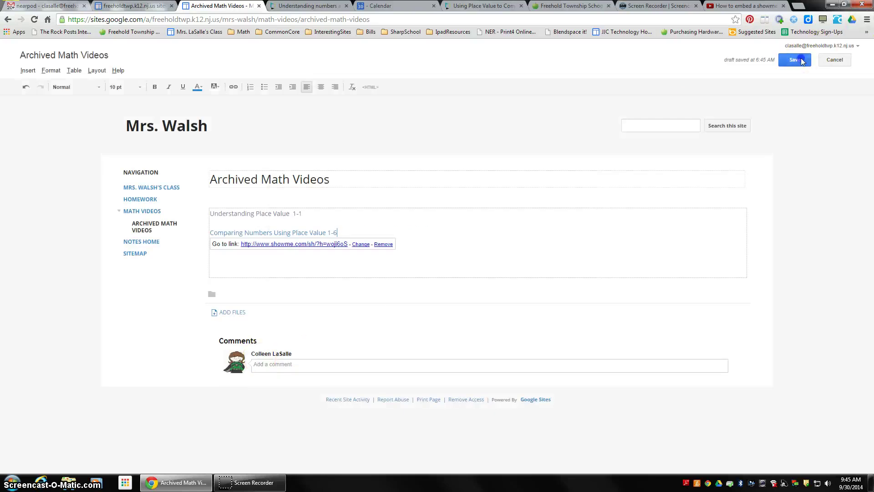